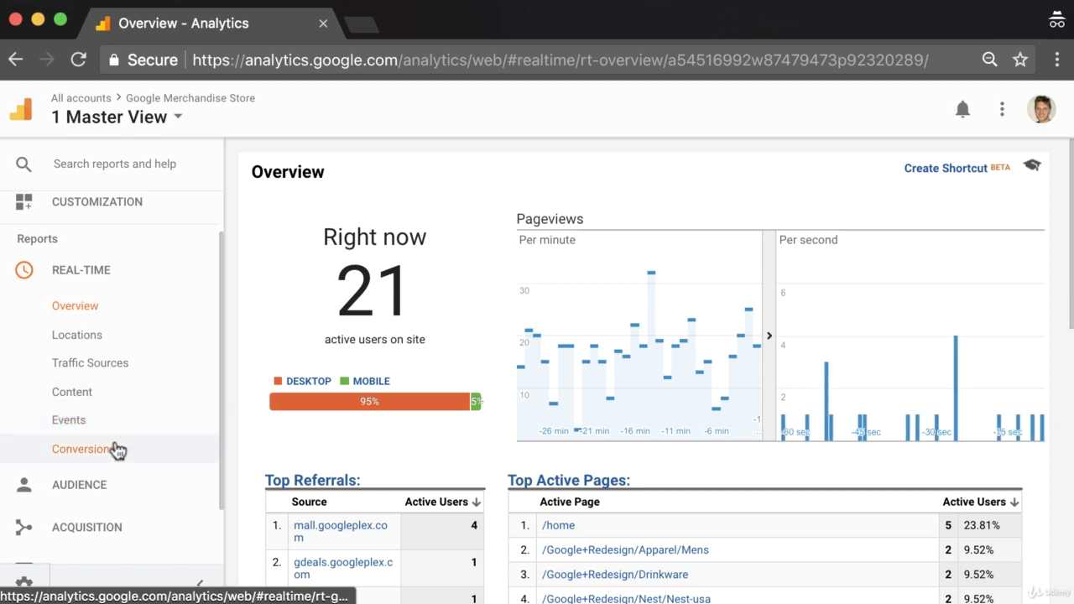
Open the real-time Overview report and examine the number of active users on the site right now
{"action": "left_click", "coordinate": [84, 313]}
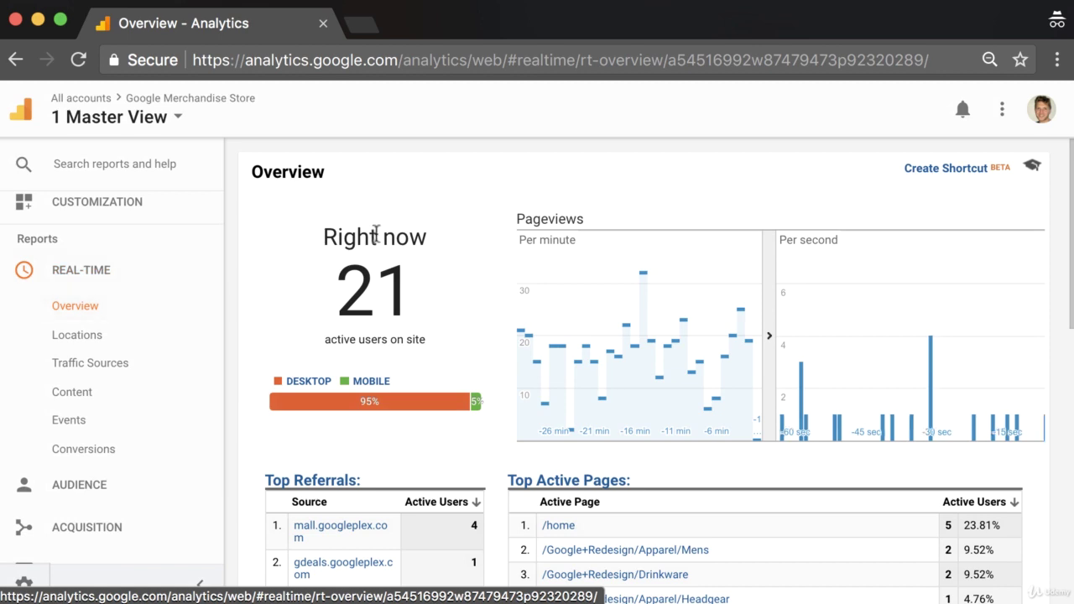
{"action": "scroll", "coordinate": [376, 244], "scroll_direction": "down", "scroll_amount": 1}
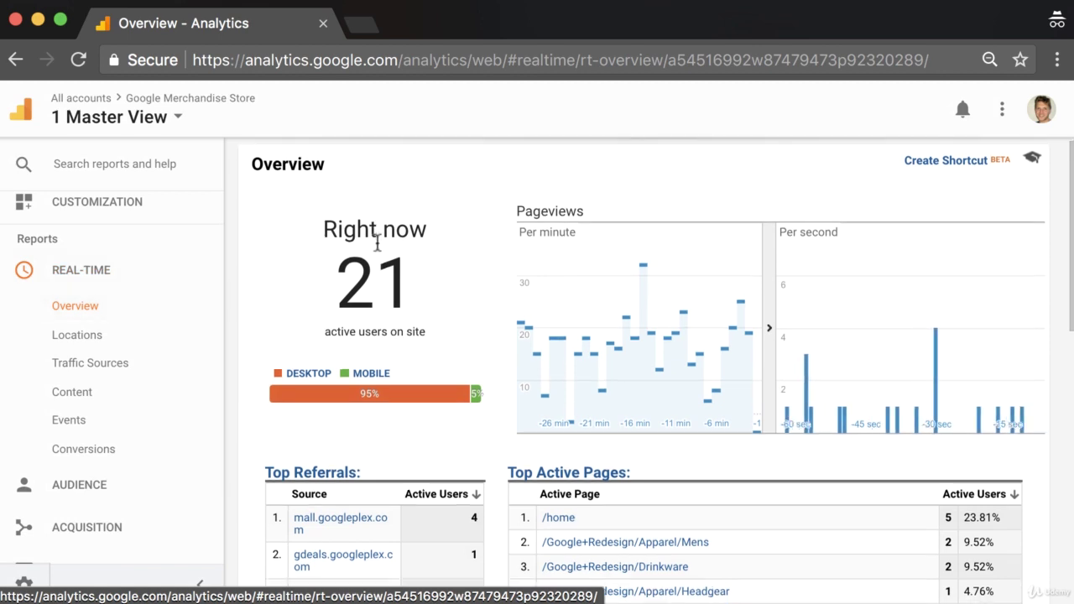
{"action": "scroll", "coordinate": [377, 243], "scroll_direction": "down", "scroll_amount": 1}
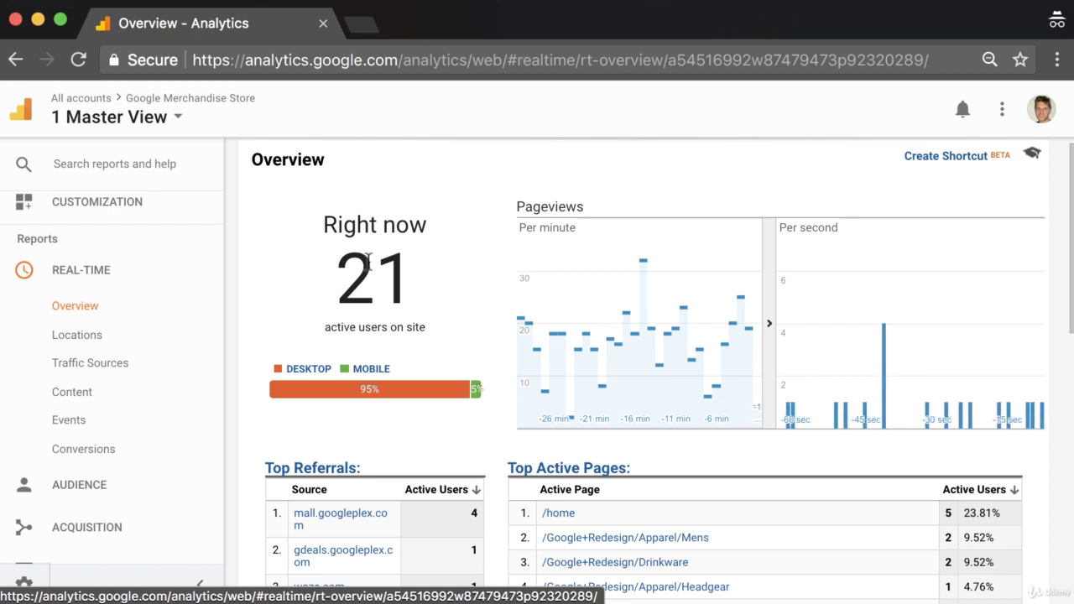
{"action": "left_click_drag", "start_coordinate": [346, 287], "coordinate": [404, 286]}
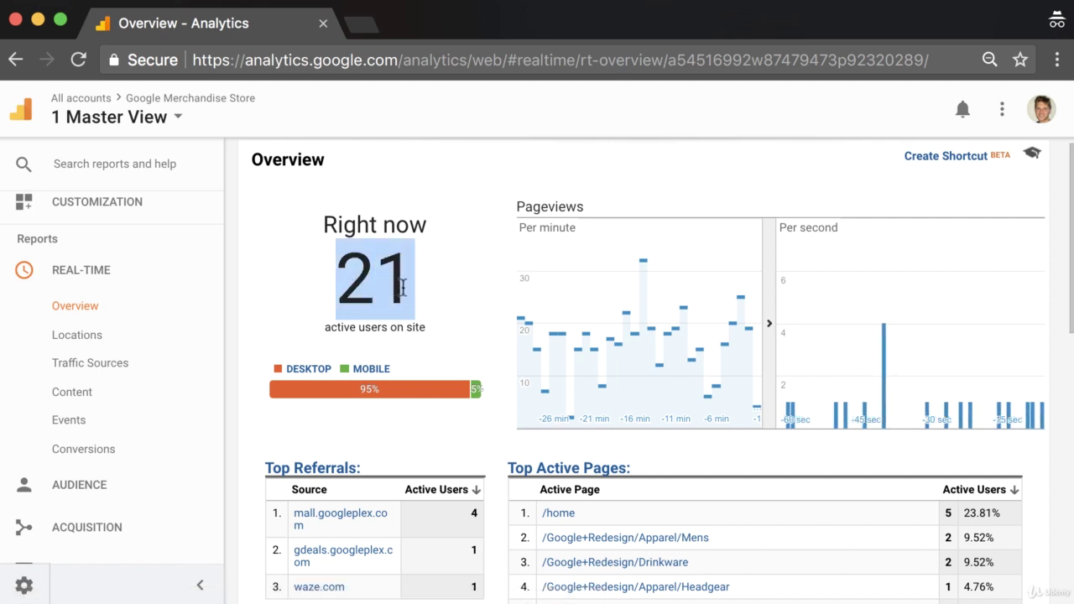
{"action": "left_click", "coordinate": [403, 287]}
{"action": "scroll", "coordinate": [403, 290], "scroll_direction": "down", "scroll_amount": 1}
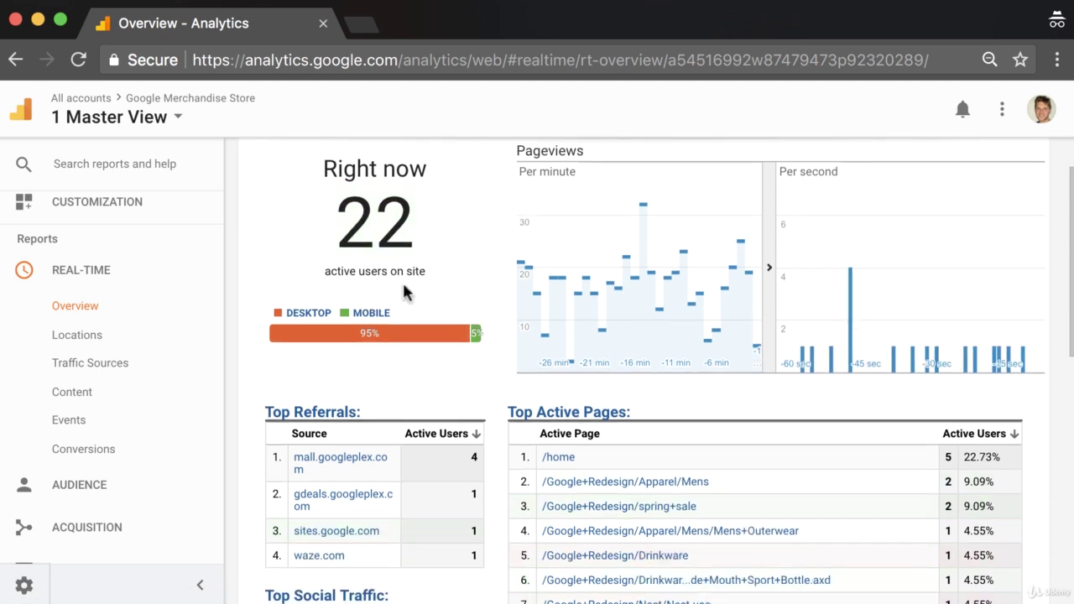
{"action": "scroll", "coordinate": [395, 265], "scroll_direction": "up", "scroll_amount": 1}
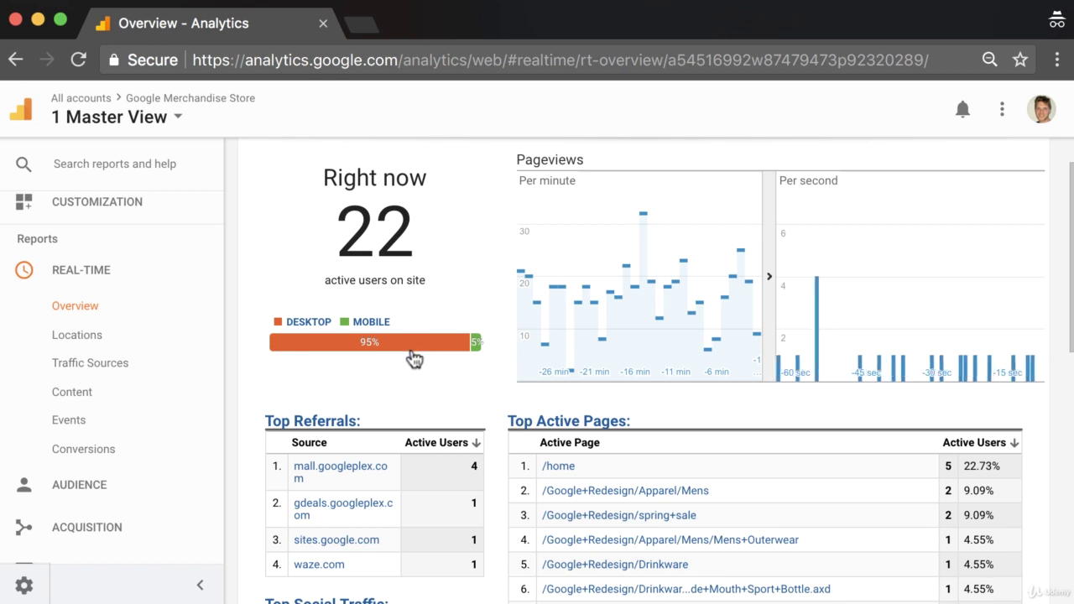
Examine the Top Active Pages table, checking the share of active users on the /home page
{"action": "scroll", "coordinate": [411, 355], "scroll_direction": "down", "scroll_amount": 3}
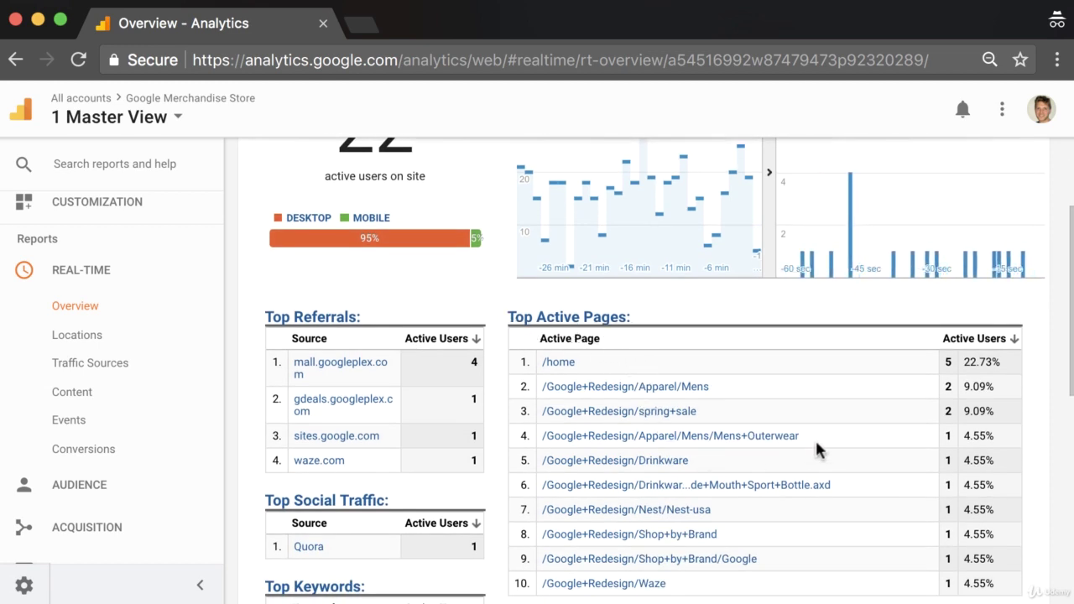
{"action": "left_click_drag", "start_coordinate": [969, 366], "coordinate": [1001, 366]}
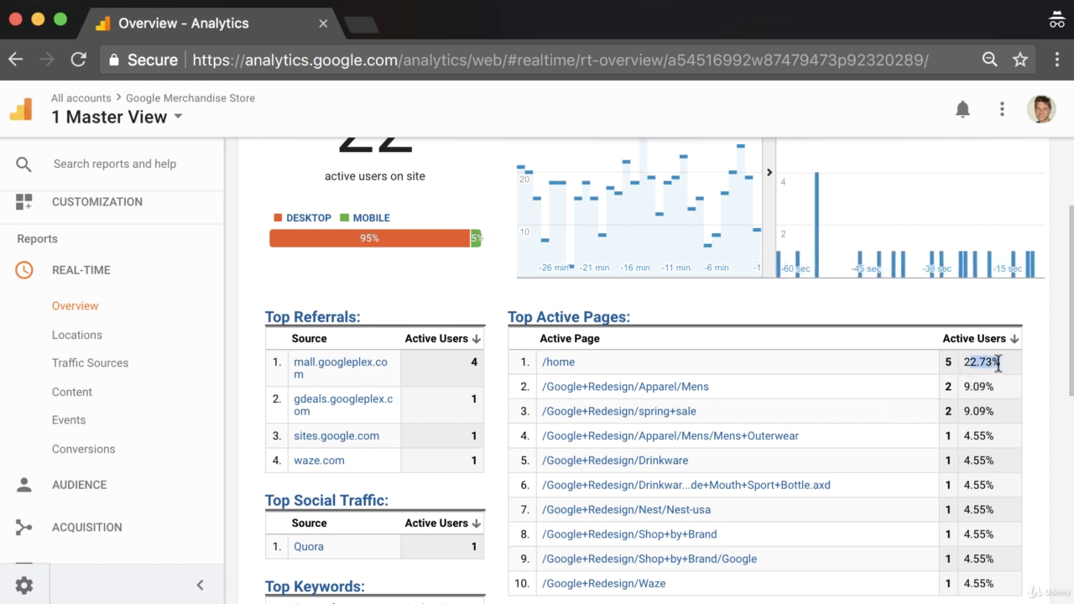
{"action": "scroll", "coordinate": [843, 421], "scroll_direction": "down", "scroll_amount": 2}
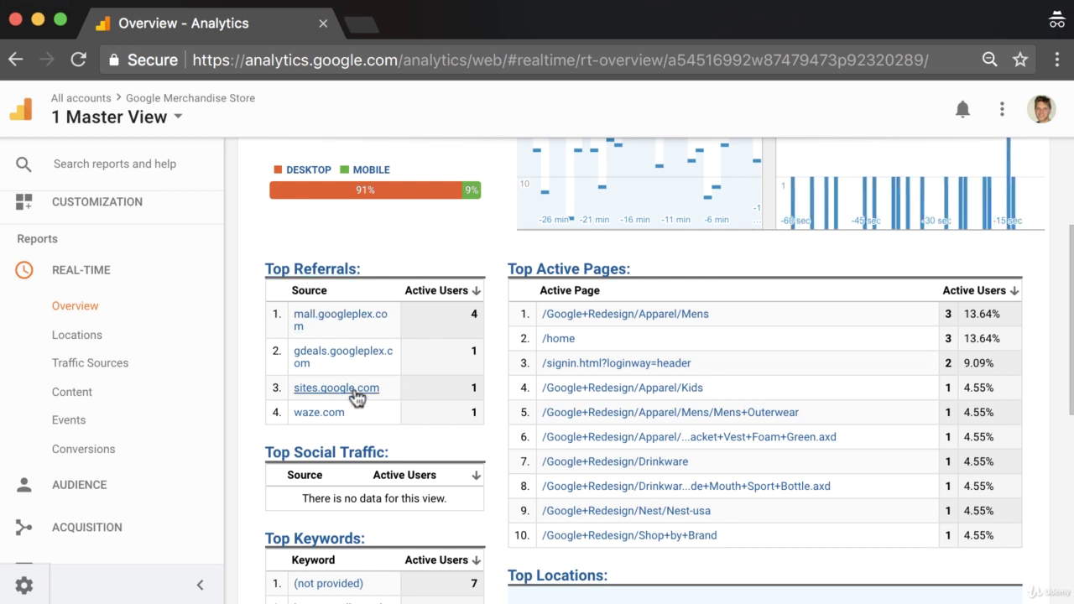
Examine the Top Referrals, Top Social Traffic and Top Keywords tables and the Top Locations map
{"action": "scroll", "coordinate": [372, 387], "scroll_direction": "down", "scroll_amount": 3}
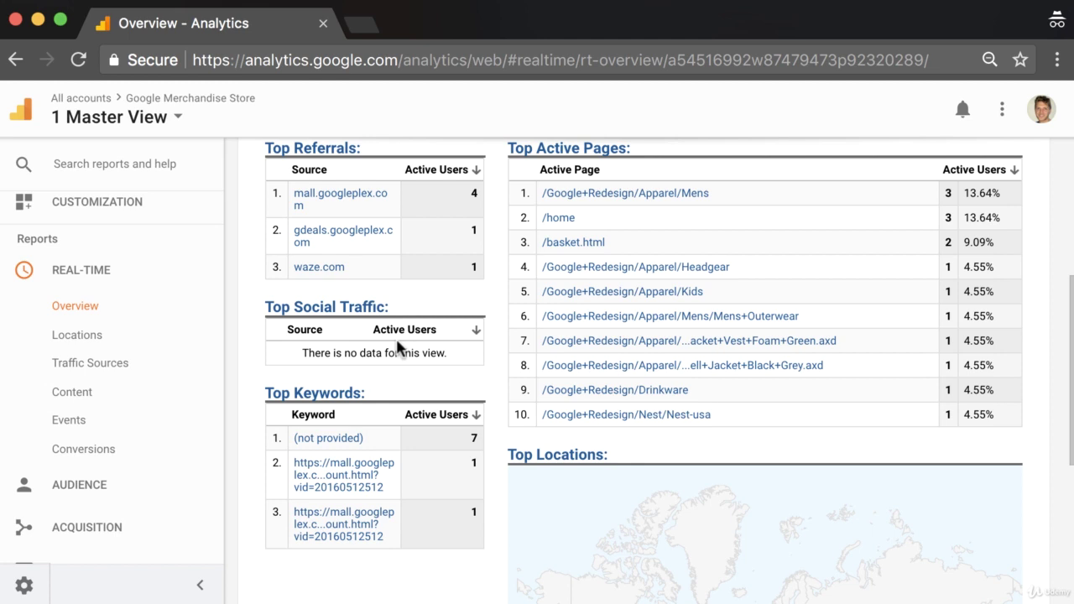
{"action": "scroll", "coordinate": [393, 346], "scroll_direction": "down", "scroll_amount": 1}
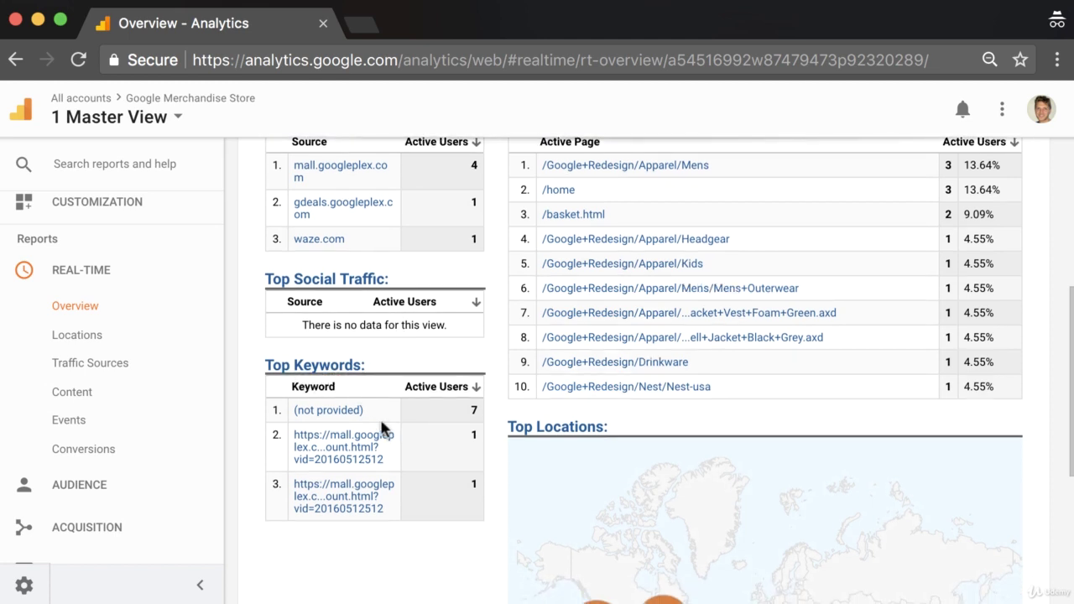
{"action": "scroll", "coordinate": [382, 428], "scroll_direction": "up", "scroll_amount": 1}
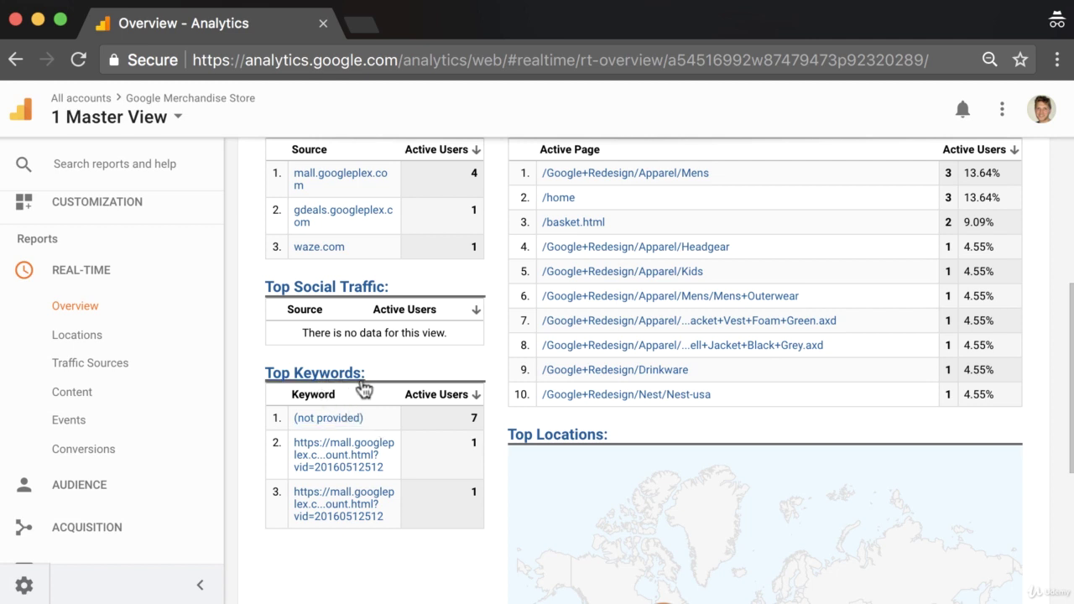
{"action": "scroll", "coordinate": [372, 412], "scroll_direction": "up", "scroll_amount": 3}
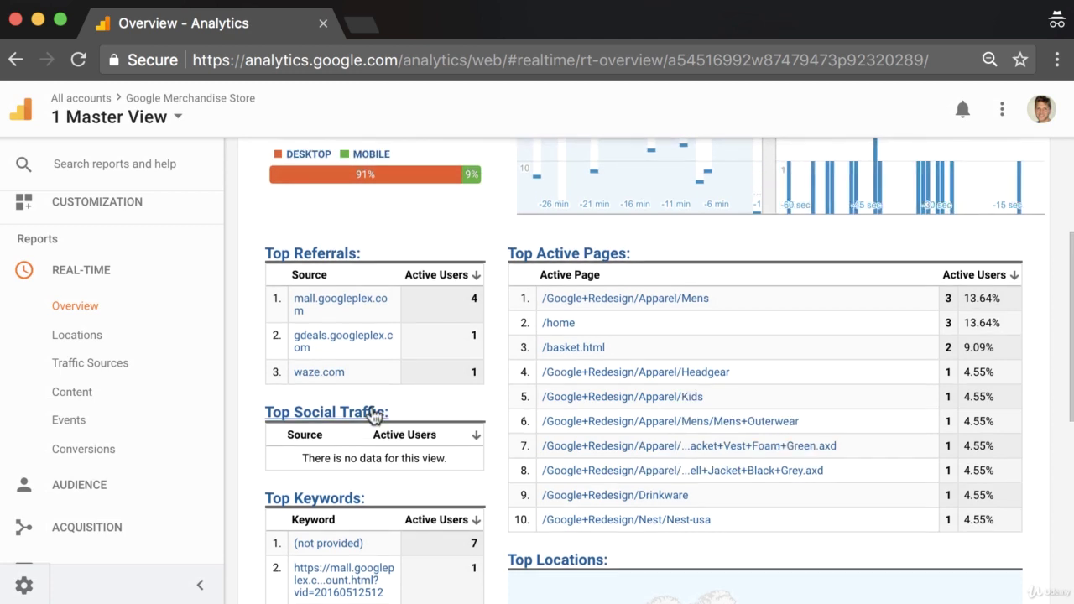
{"action": "scroll", "coordinate": [372, 412], "scroll_direction": "down", "scroll_amount": 5}
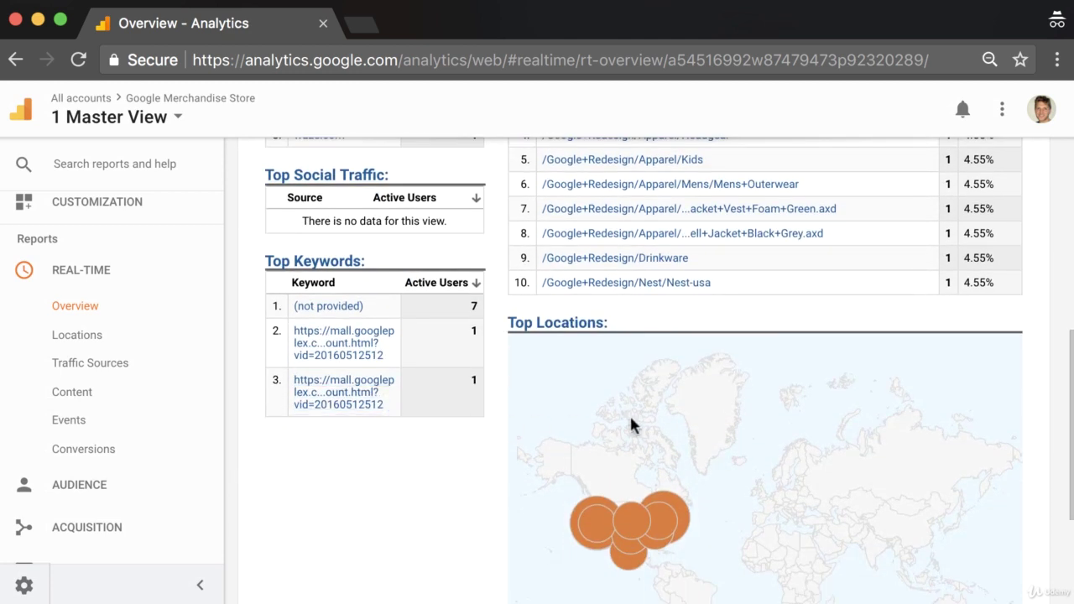
{"action": "scroll", "coordinate": [630, 424], "scroll_direction": "down", "scroll_amount": 3}
{"action": "scroll", "coordinate": [631, 424], "scroll_direction": "down", "scroll_amount": 1}
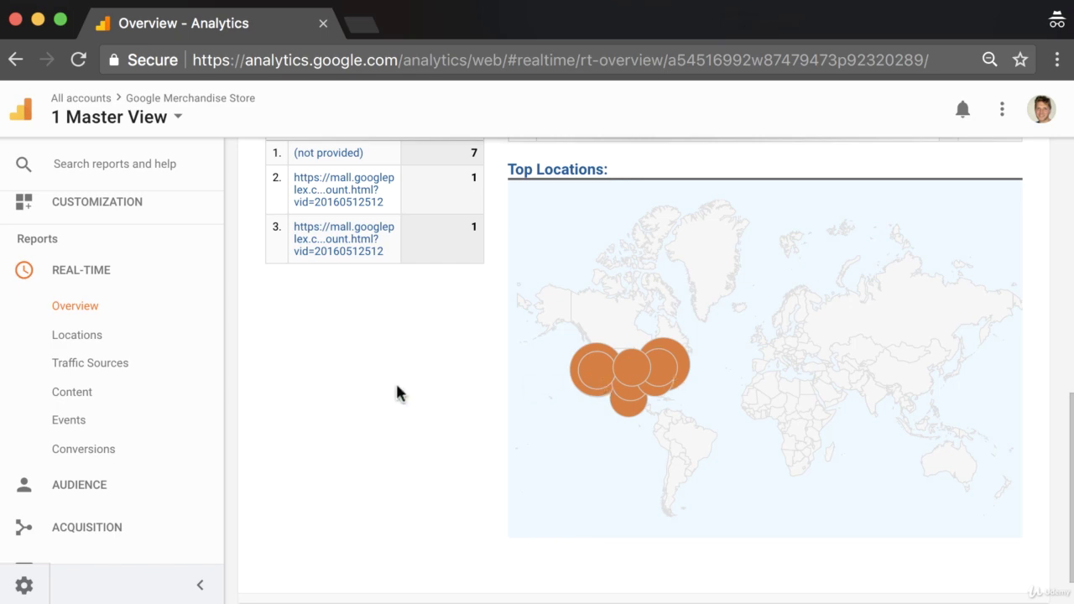
Examine the per-minute Pageviews chart and the active user count in the real-time Overview report
{"action": "scroll", "coordinate": [398, 391], "scroll_direction": "up", "scroll_amount": 5}
{"action": "scroll", "coordinate": [398, 386], "scroll_direction": "up", "scroll_amount": 4}
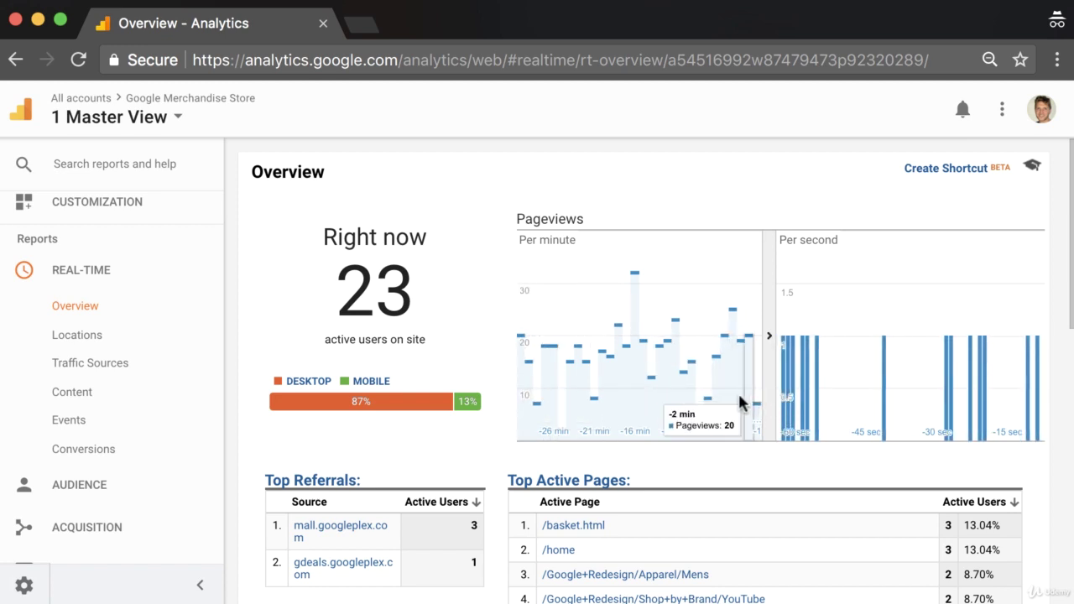
{"action": "scroll", "coordinate": [527, 388], "scroll_direction": "down", "scroll_amount": 3}
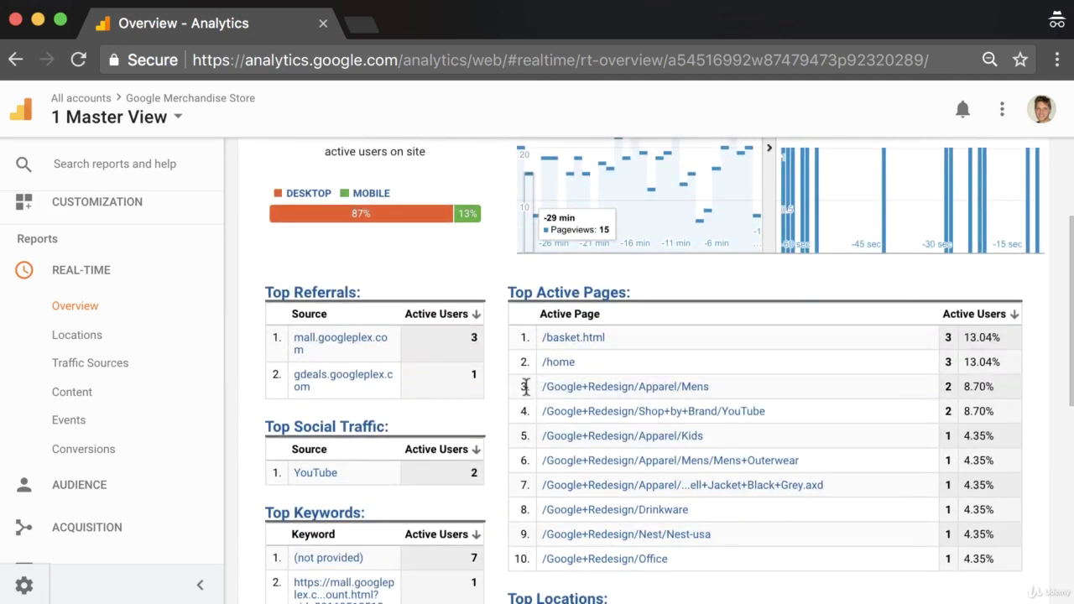
{"action": "scroll", "coordinate": [526, 387], "scroll_direction": "up", "scroll_amount": 3}
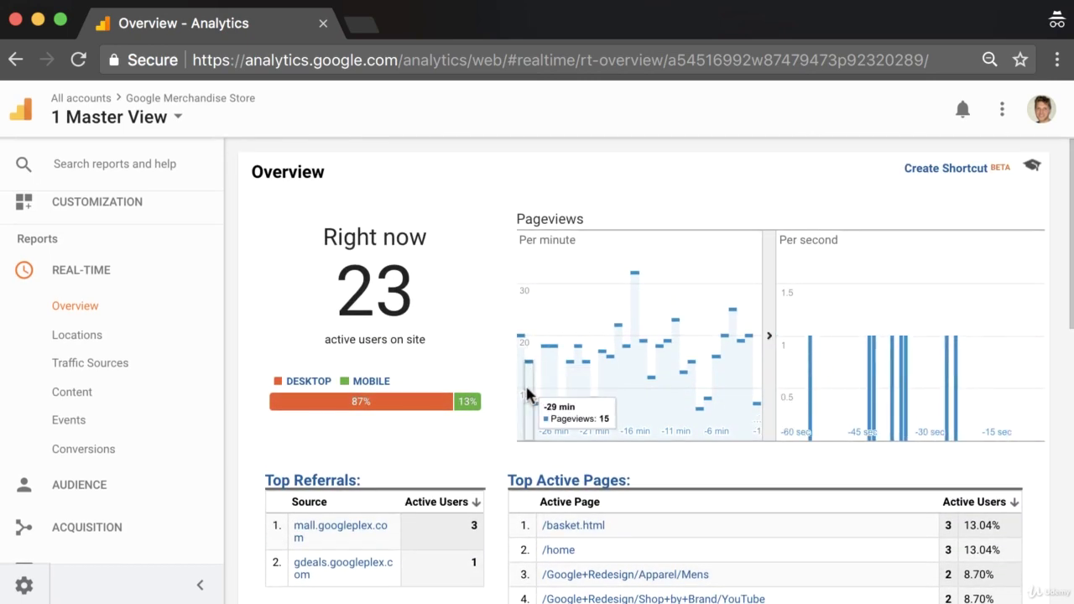
{"action": "left_click_drag", "start_coordinate": [344, 299], "coordinate": [444, 304]}
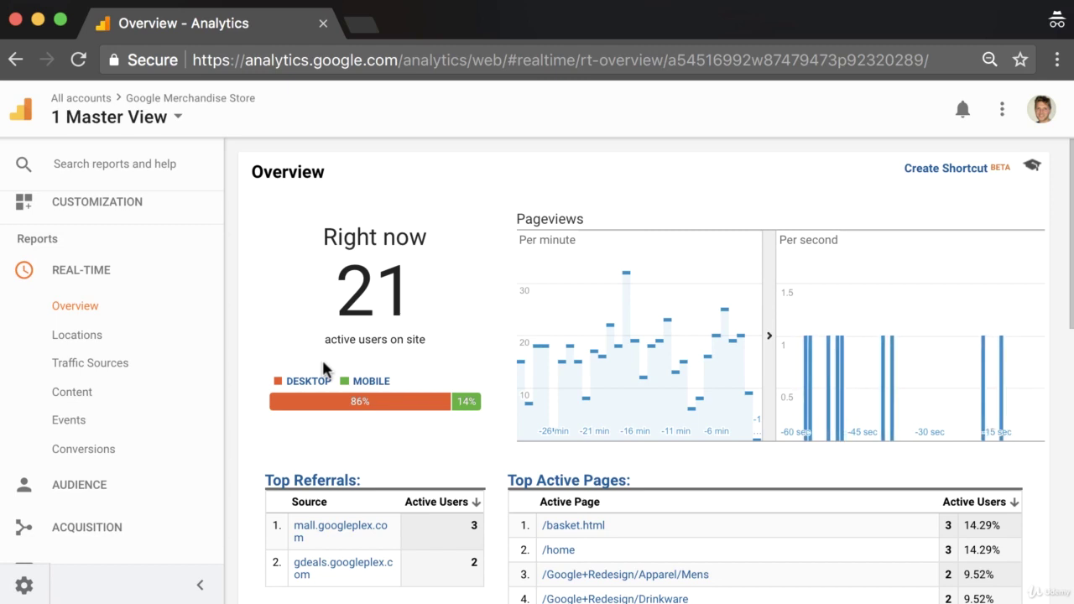
Examine the sources in the Top Social Traffic table up close
{"action": "scroll", "coordinate": [361, 378], "scroll_direction": "down", "scroll_amount": 1}
{"action": "scroll", "coordinate": [361, 378], "scroll_direction": "down", "scroll_amount": 3}
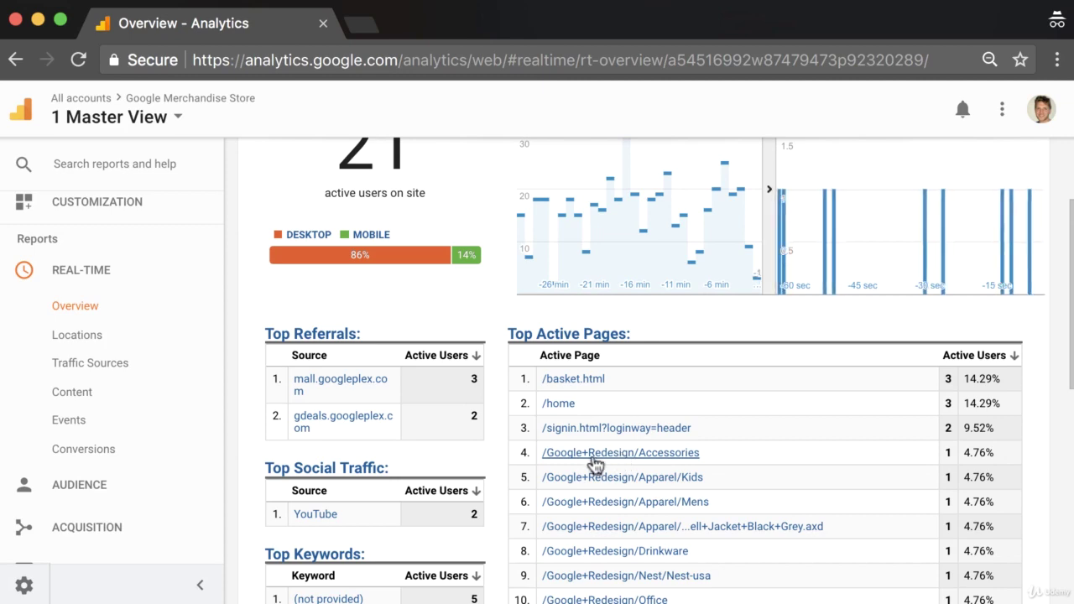
{"action": "scroll", "coordinate": [368, 482], "scroll_direction": "down", "scroll_amount": 1}
{"action": "scroll", "coordinate": [357, 460], "scroll_direction": "up", "scroll_amount": 10, "text": "ctrl"}
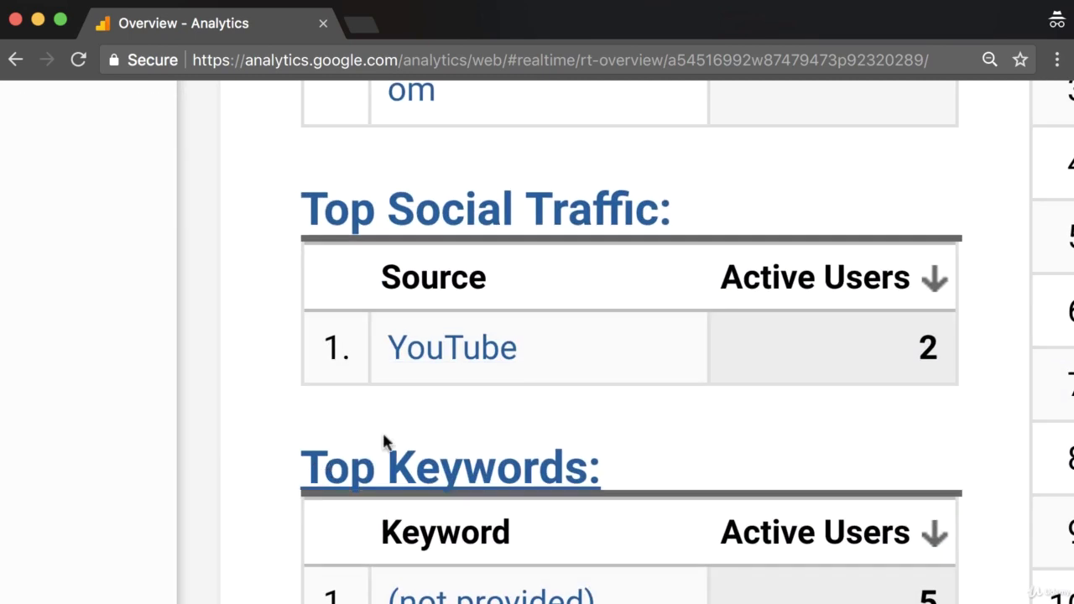
{"action": "scroll", "coordinate": [344, 407], "scroll_direction": "down", "scroll_amount": 10, "text": "ctrl"}
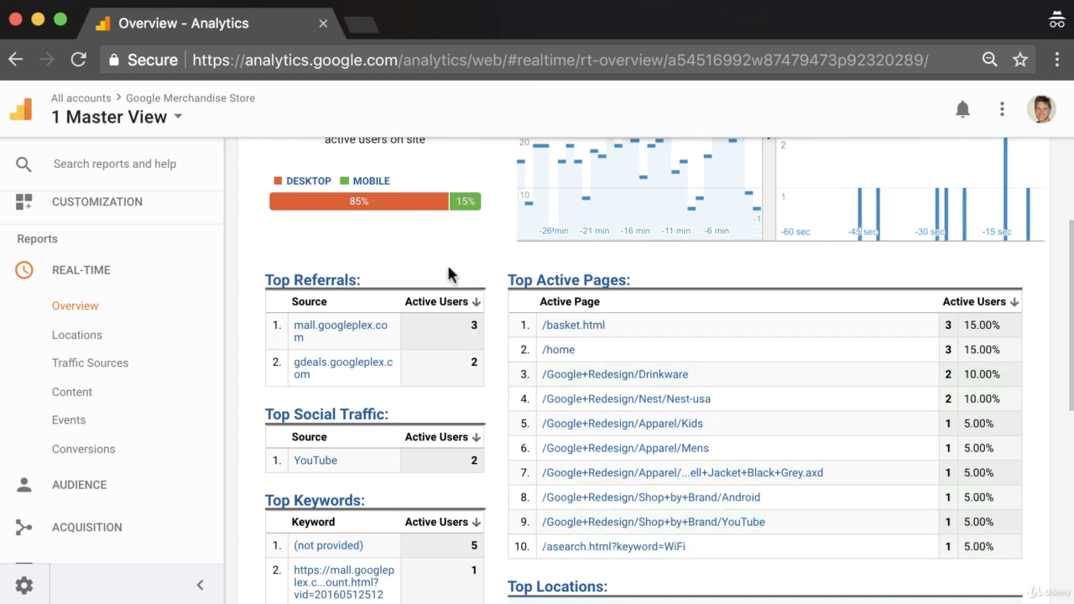
Open the real-time Conversions report and examine the active users for each goal
{"action": "scroll", "coordinate": [132, 435], "scroll_direction": "down", "scroll_amount": 1}
{"action": "scroll", "coordinate": [132, 435], "scroll_direction": "down", "scroll_amount": 1}
{"action": "left_click", "coordinate": [110, 417]}
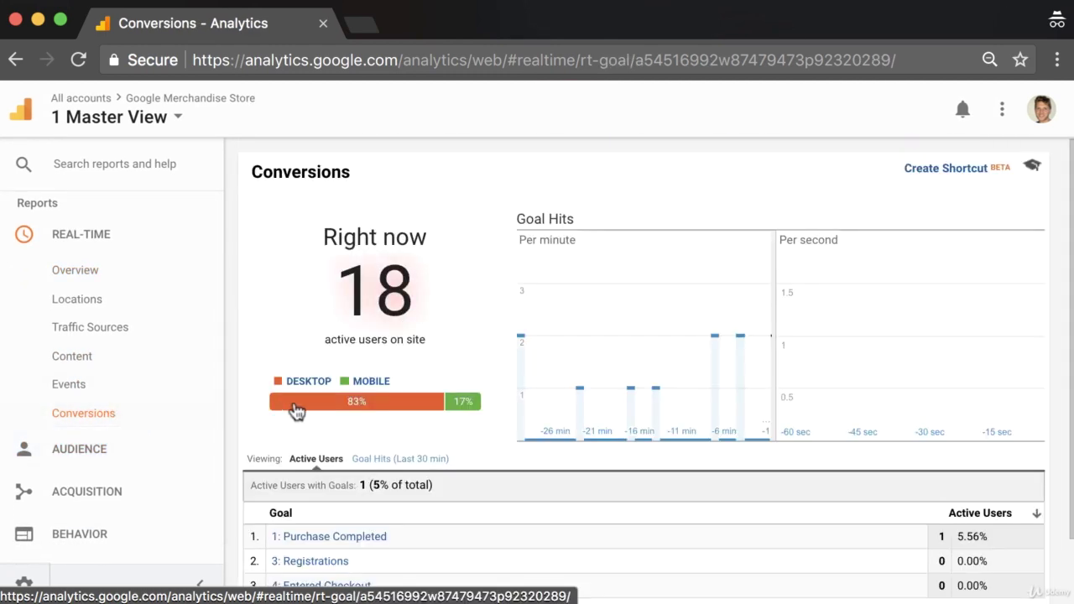
{"action": "scroll", "coordinate": [289, 415], "scroll_direction": "down", "scroll_amount": 3}
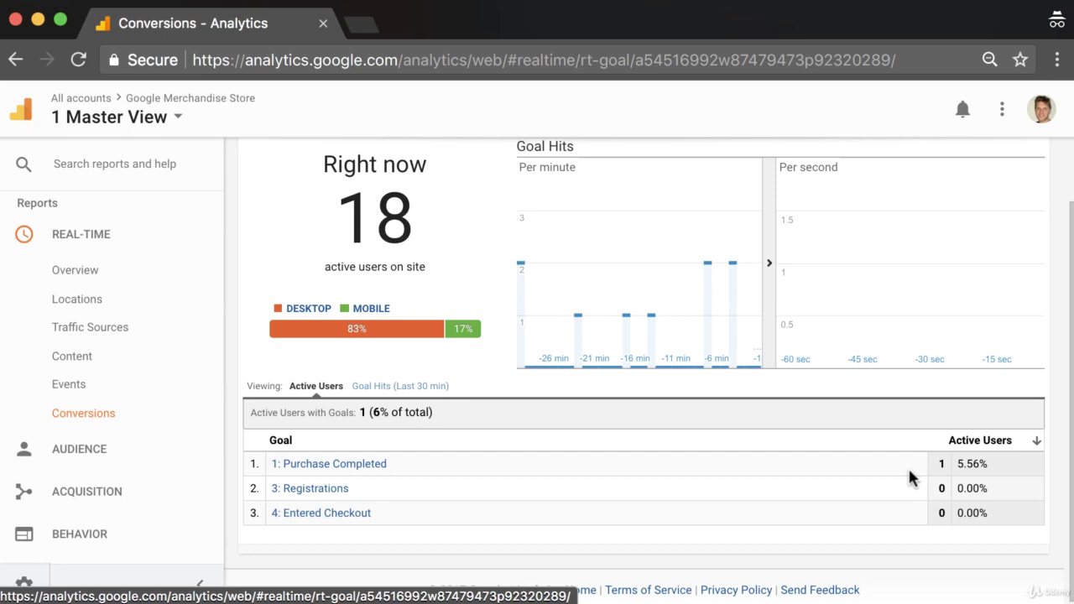
Return to the real-time Overview report and review its traffic tables, locations map and active user summary
{"action": "left_click", "coordinate": [140, 278]}
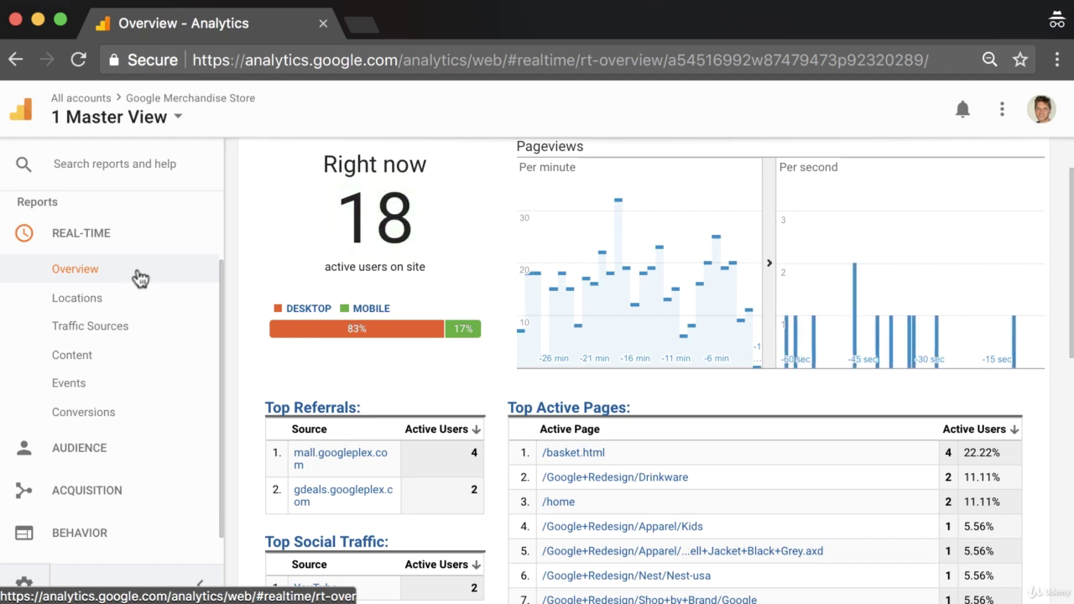
{"action": "scroll", "coordinate": [496, 391], "scroll_direction": "down", "scroll_amount": 5}
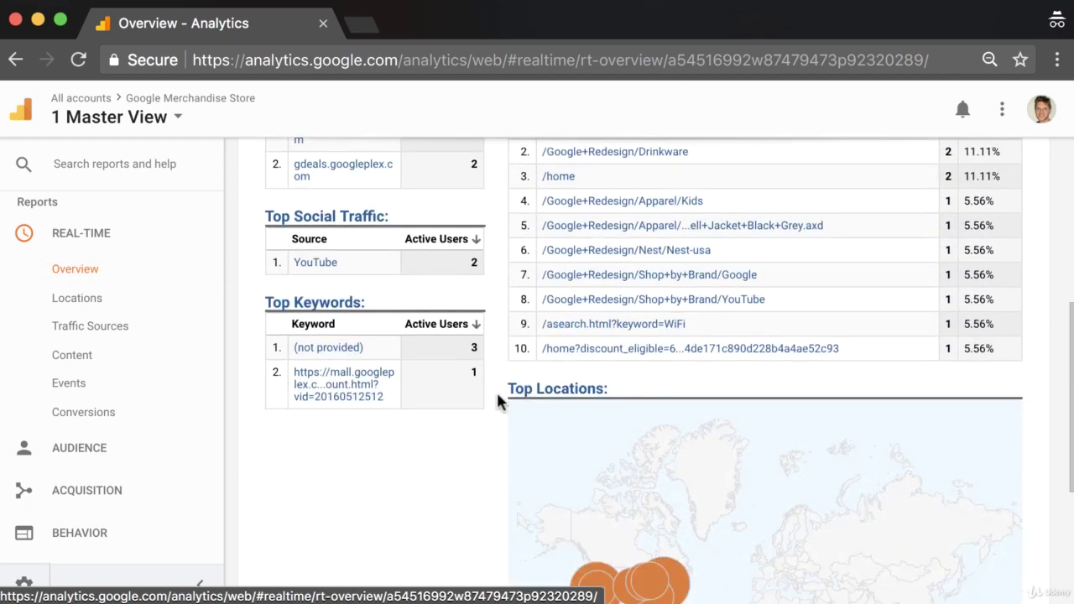
{"action": "scroll", "coordinate": [495, 391], "scroll_direction": "up", "scroll_amount": 4}
{"action": "scroll", "coordinate": [496, 392], "scroll_direction": "up", "scroll_amount": 5}
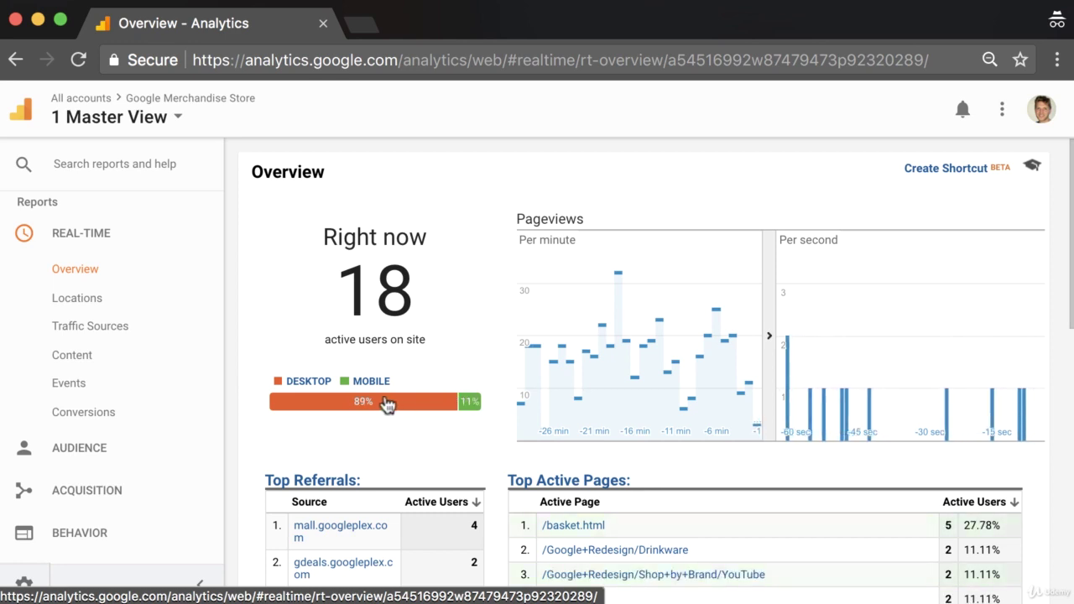
{"action": "scroll", "coordinate": [214, 410], "scroll_direction": "down", "scroll_amount": 2}
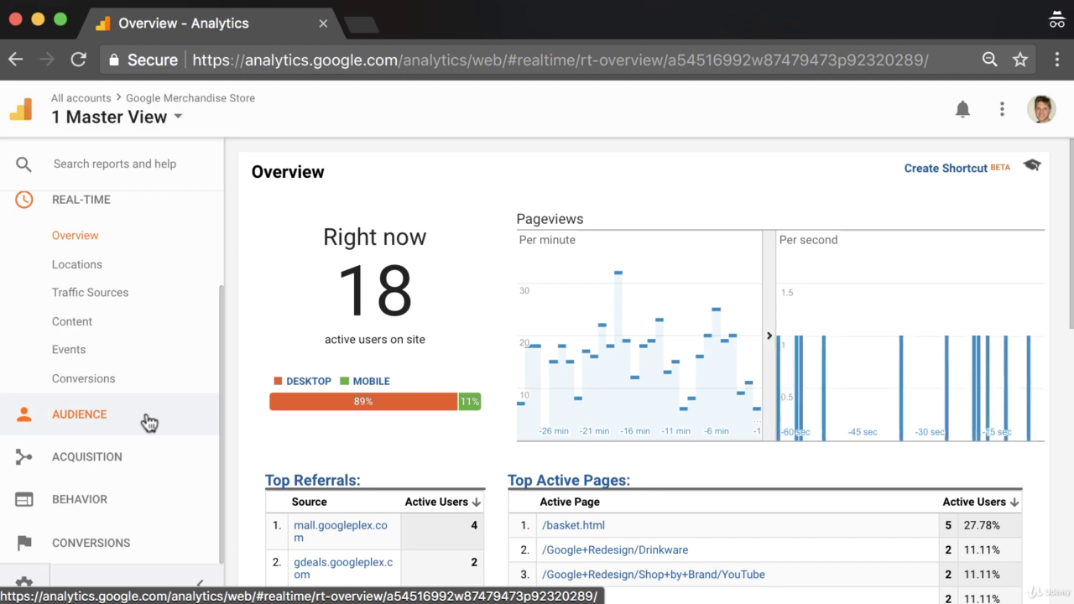
{"action": "scroll", "coordinate": [181, 367], "scroll_direction": "up", "scroll_amount": 3}
{"action": "scroll", "coordinate": [180, 366], "scroll_direction": "up", "scroll_amount": 2}
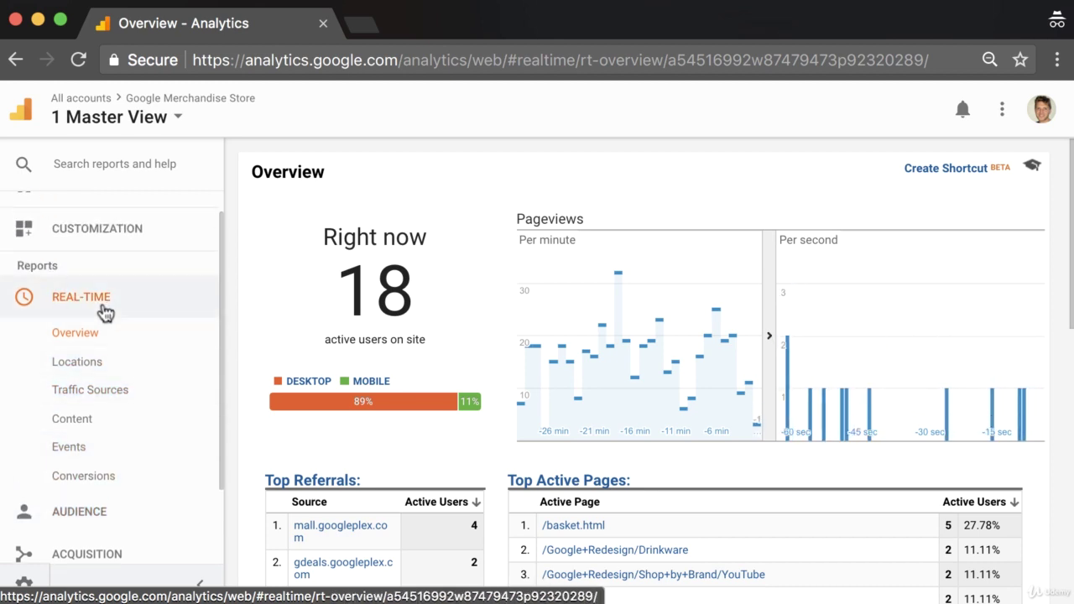